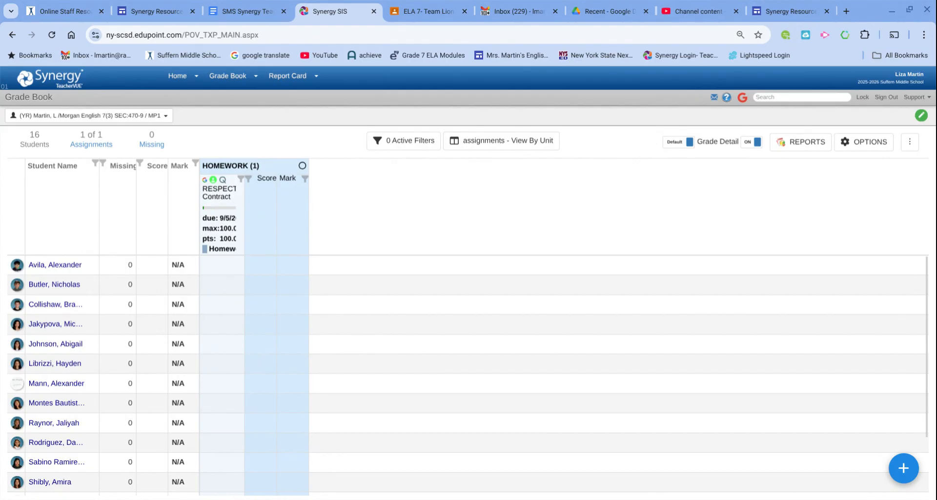
# Leave the English 7 Grade Book for the Home Page showing the class cards.
pyautogui.click(172, 85)
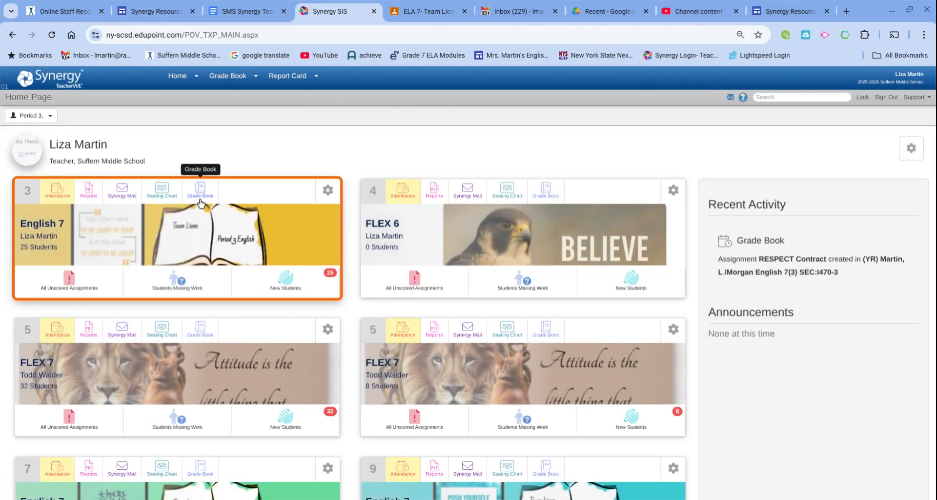
# View the Period 3 seating chart, then reopen the English 7(3) grade book.
pyautogui.moveTo(190, 77)
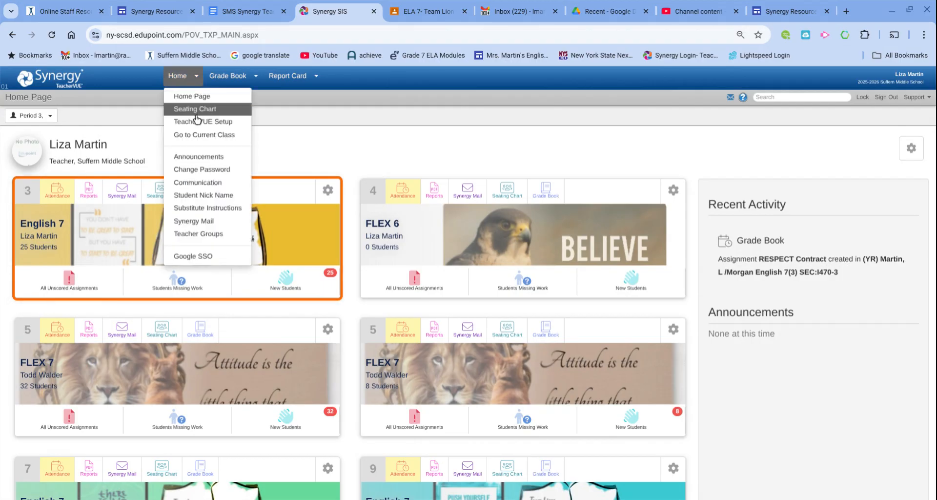
pyautogui.click(196, 114)
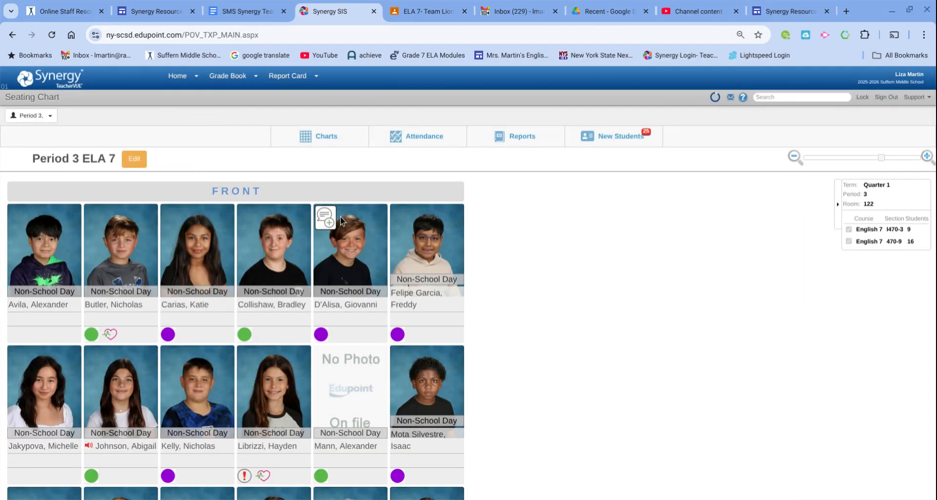
pyautogui.moveTo(228, 78)
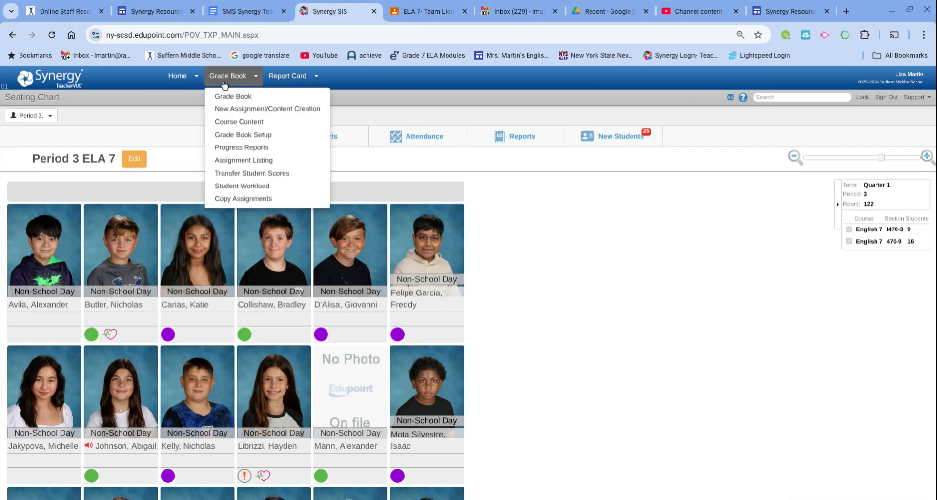
pyautogui.click(226, 102)
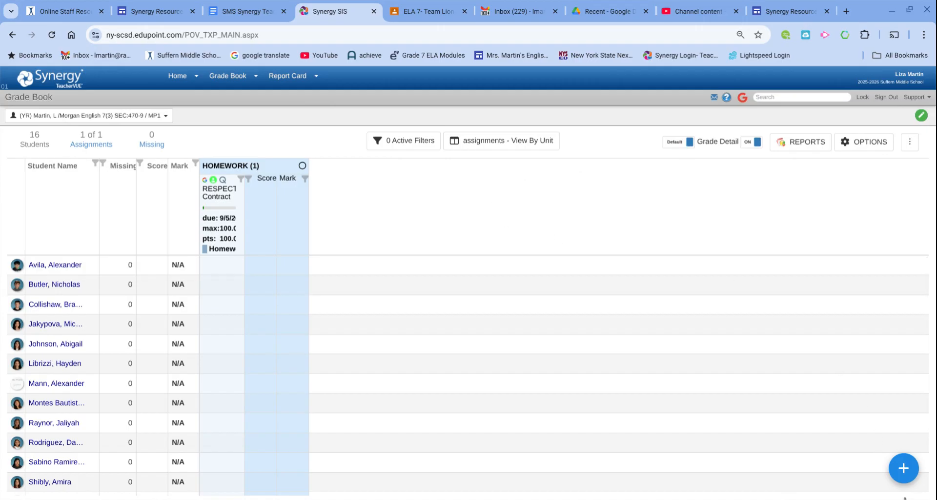
# Expand the blue + add menu at the bottom of the English 7(3) grade book.
pyautogui.click(904, 468)
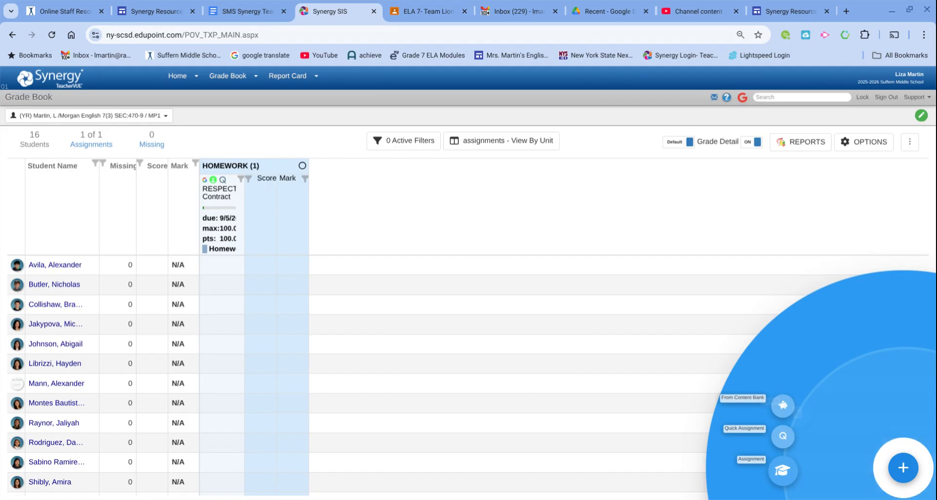
# Start a new assignment and title it 'Student Information Sheet'.
pyautogui.click(780, 498)
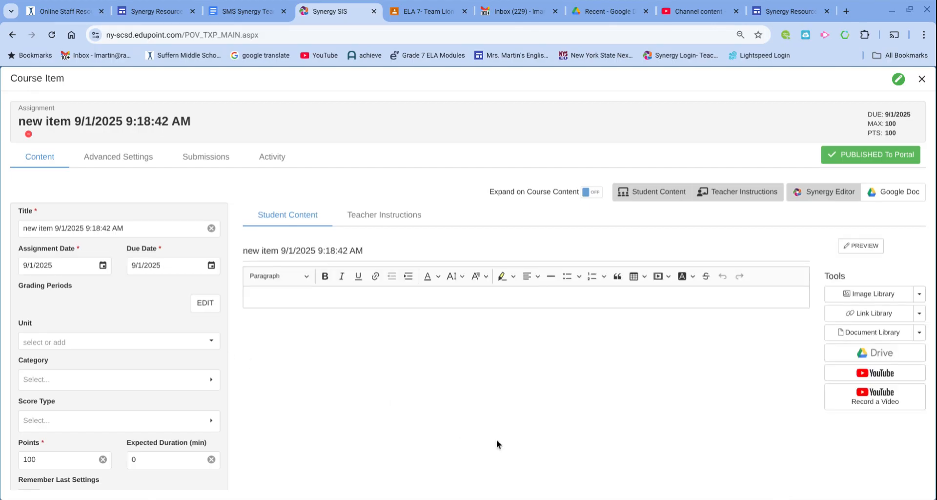
pyautogui.tripleClick(128, 236)
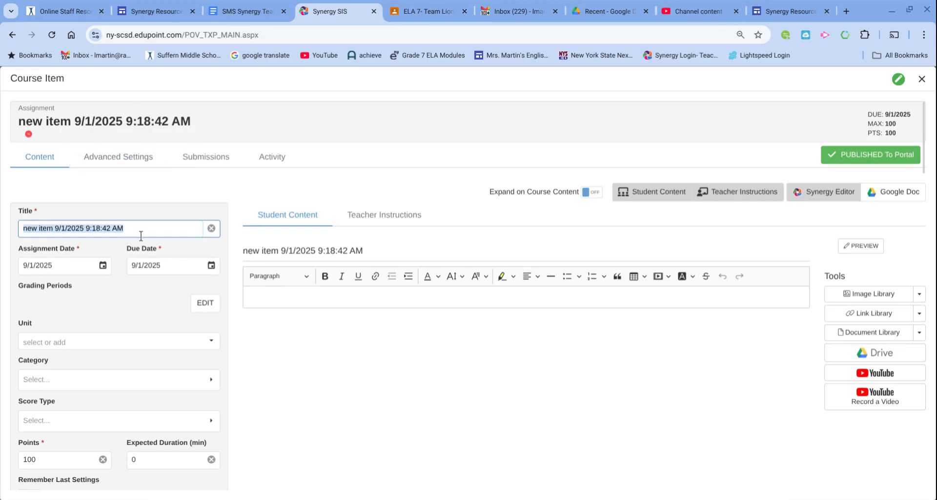
pyautogui.press('BackSpace')
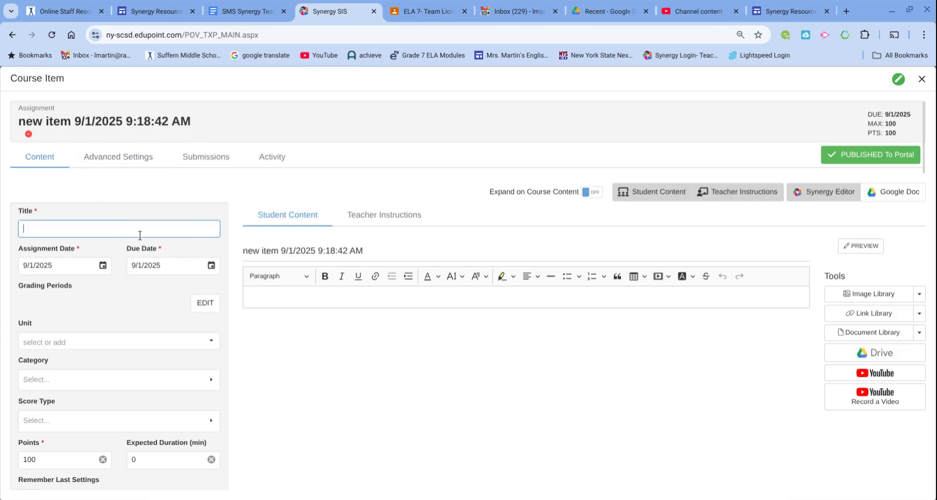
pyautogui.write('Student Information Sheet')
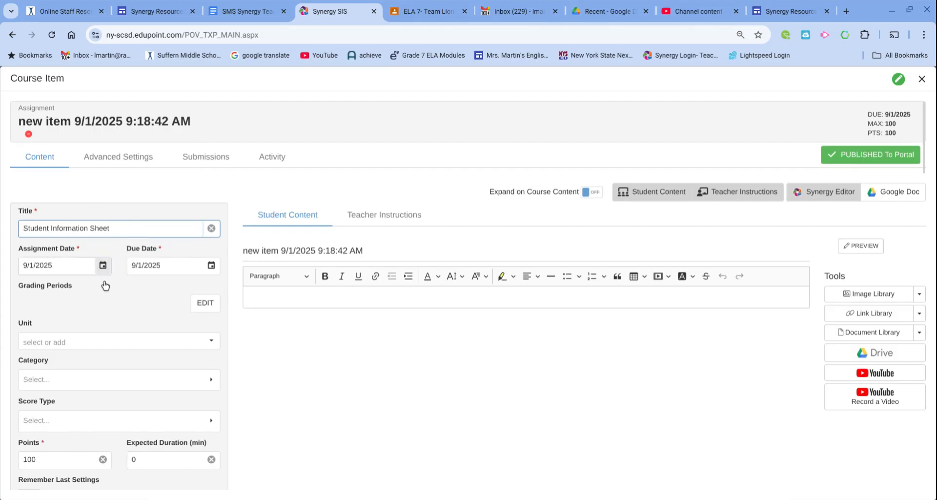
# Set the assigned date to 9/4/2025, due date to 9/5/2025, and category to Classwork.
pyautogui.click(103, 265)
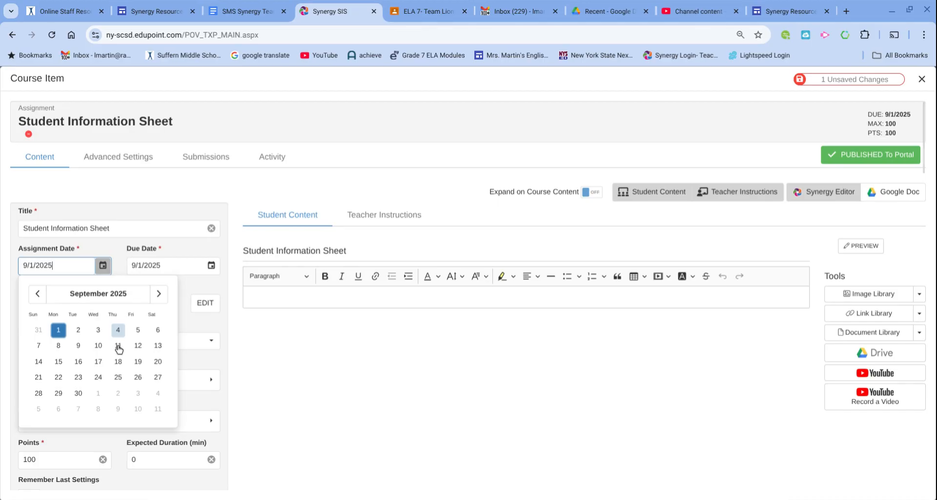
pyautogui.click(118, 330)
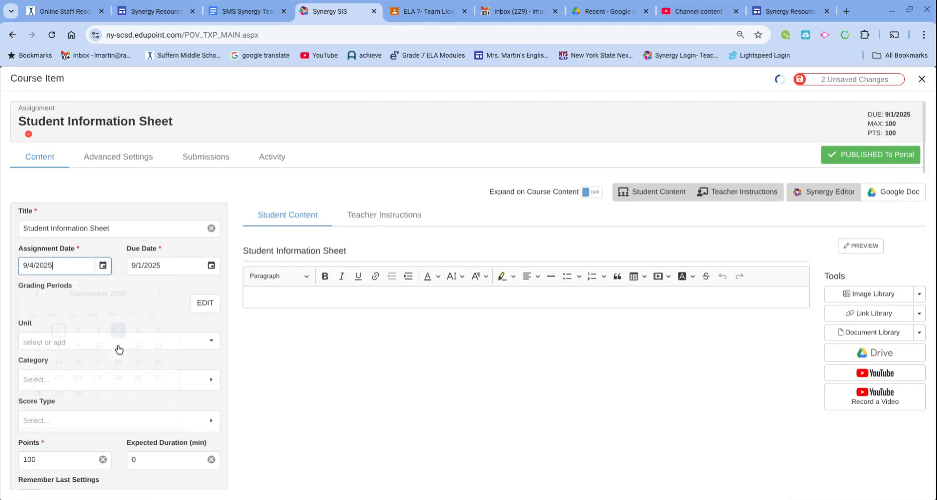
pyautogui.click(212, 265)
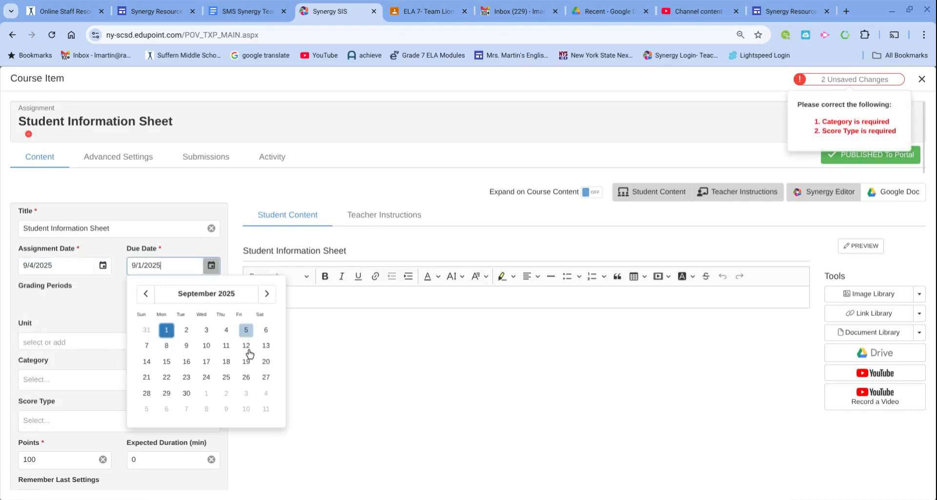
pyautogui.click(246, 329)
pyautogui.scroll(-1, 124, 322)
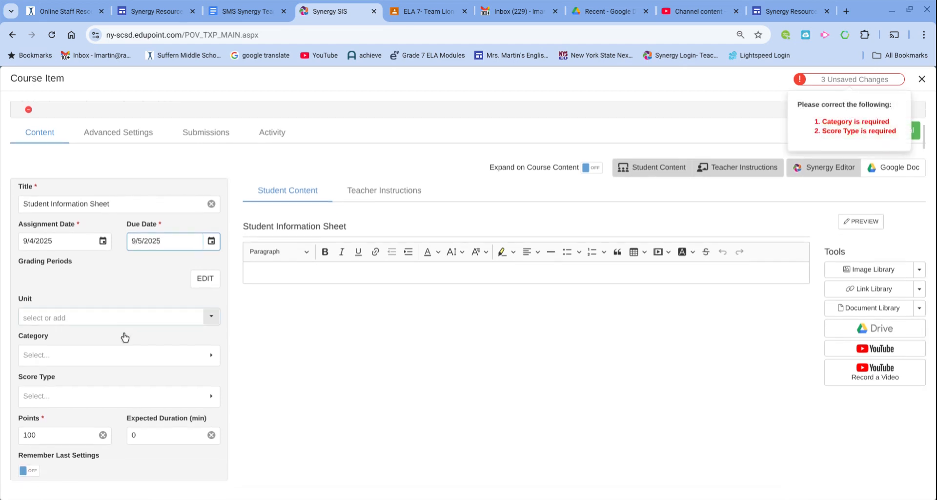
pyautogui.click(116, 362)
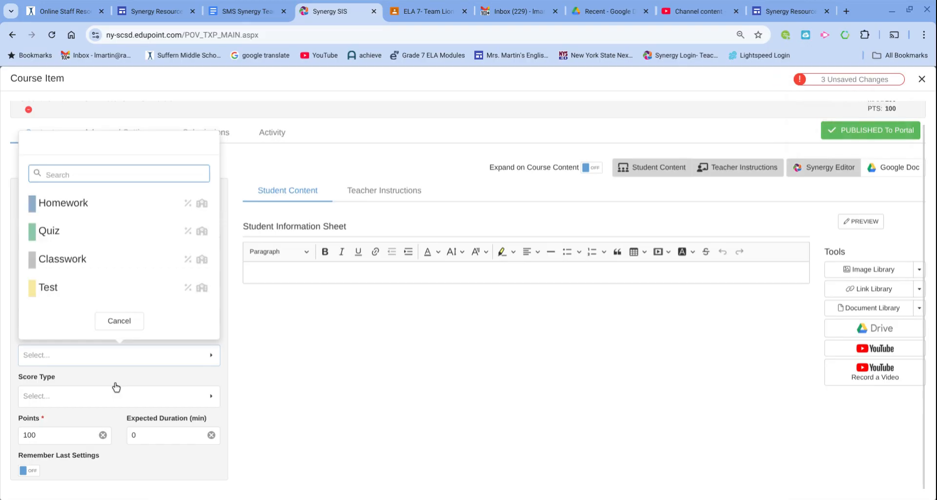
pyautogui.click(94, 272)
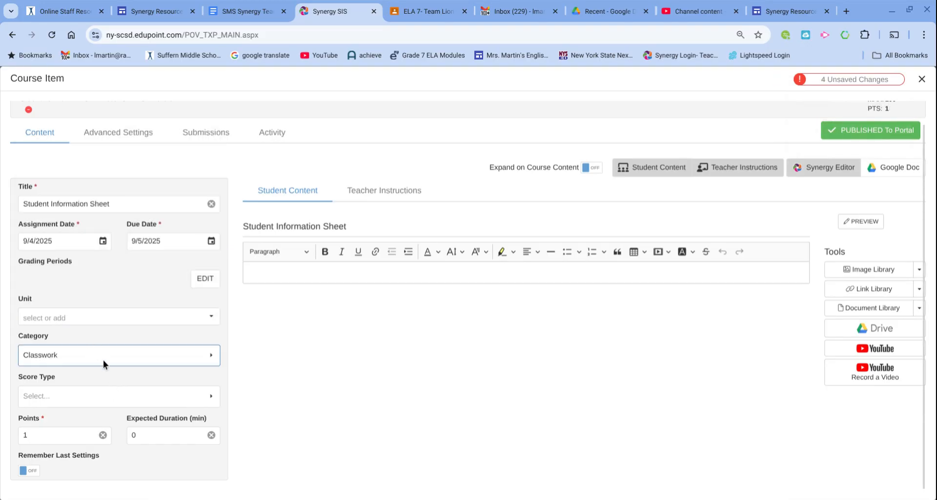
# Set the Student Information Sheet score type to Percentage.
pyautogui.click(102, 396)
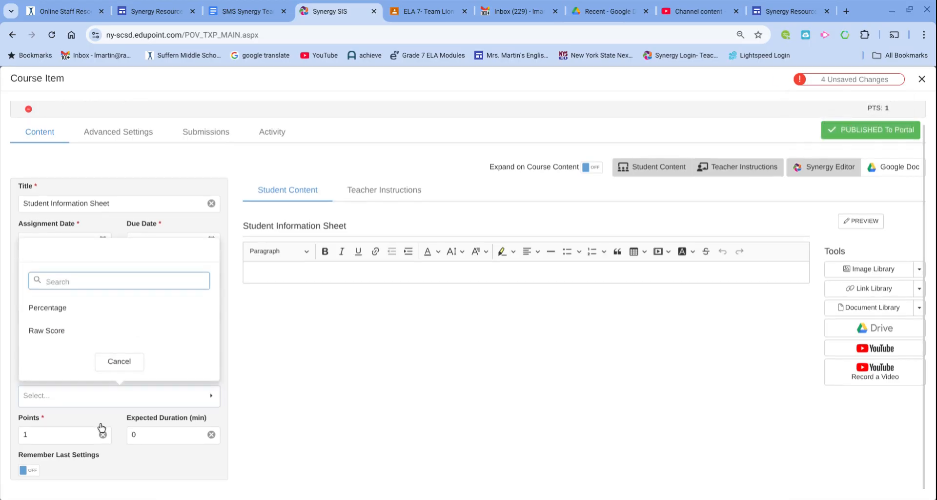
pyautogui.click(78, 314)
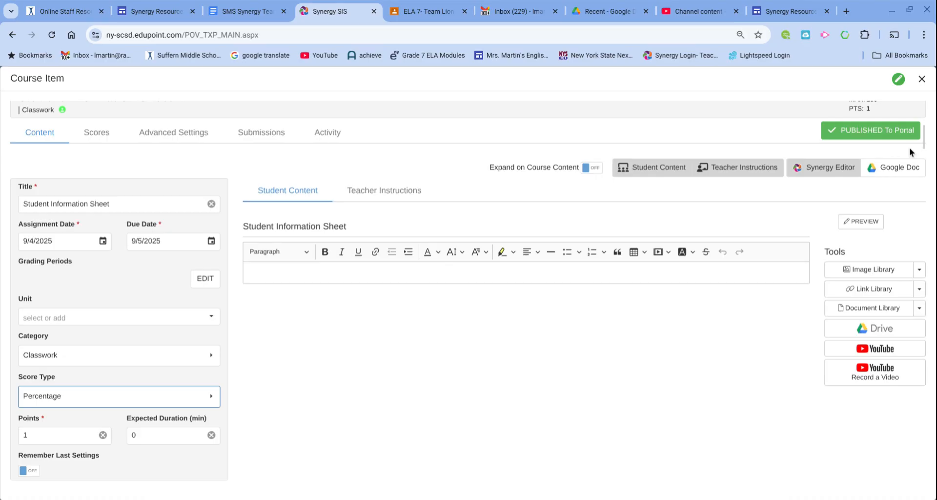
# Enter student instructions to complete it honestly, due tomorrow, and begin a Google Drive attachment.
pyautogui.click(444, 289)
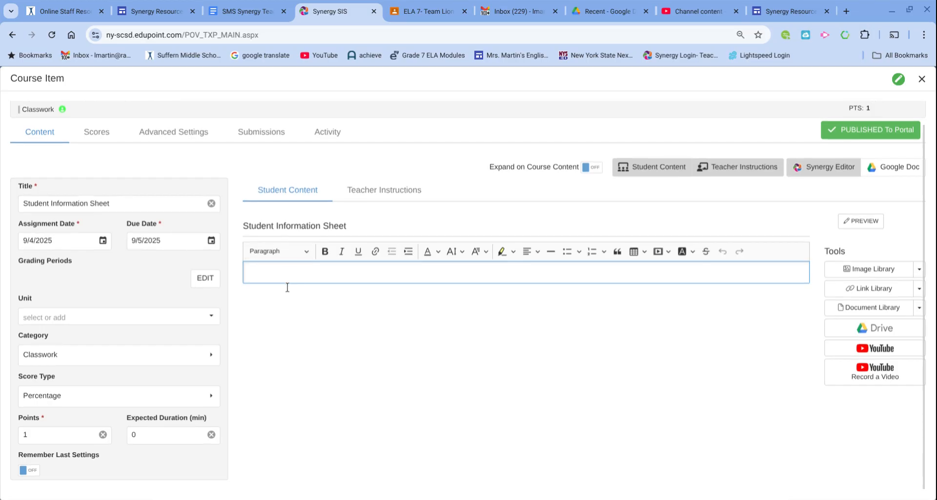
pyautogui.write('Please complete as honestly as possible. This will be due tomorrow. It will help me get to know you!')
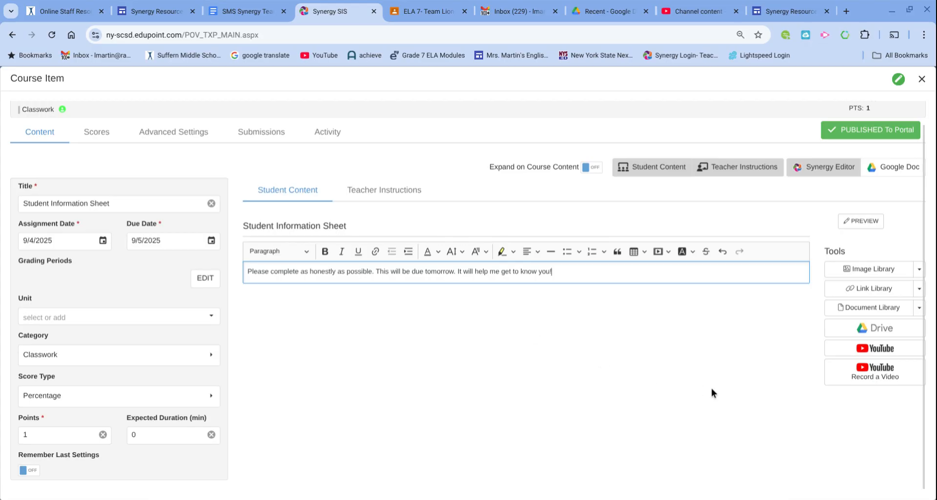
pyautogui.click(861, 349)
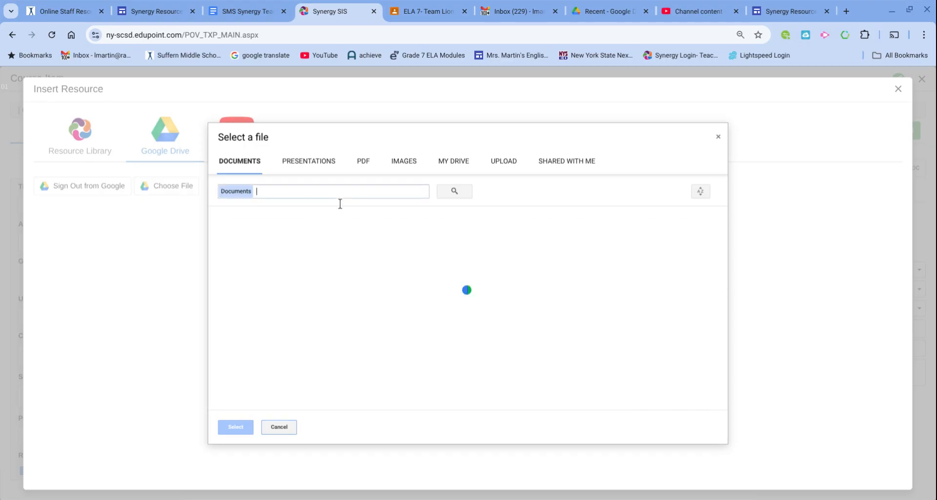
# Search Drive for 'Student Information Sheet' and select that document.
pyautogui.write('Student In')
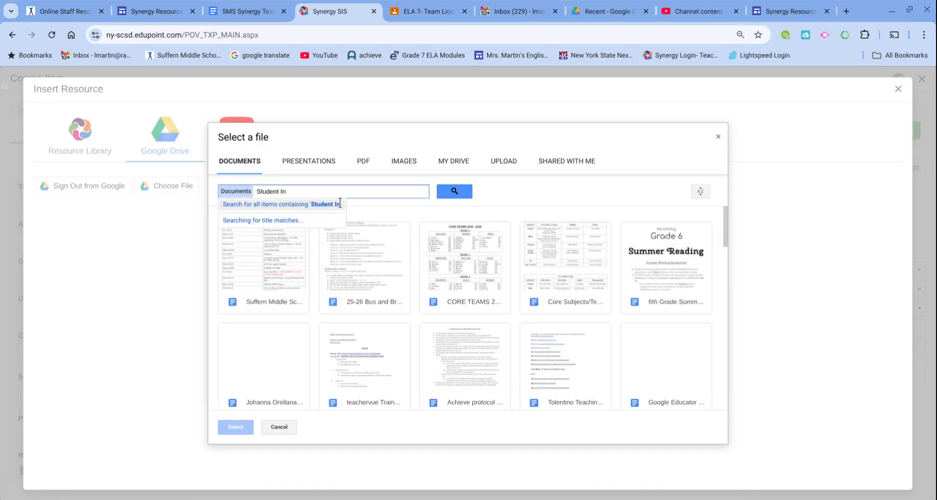
pyautogui.write('formation S')
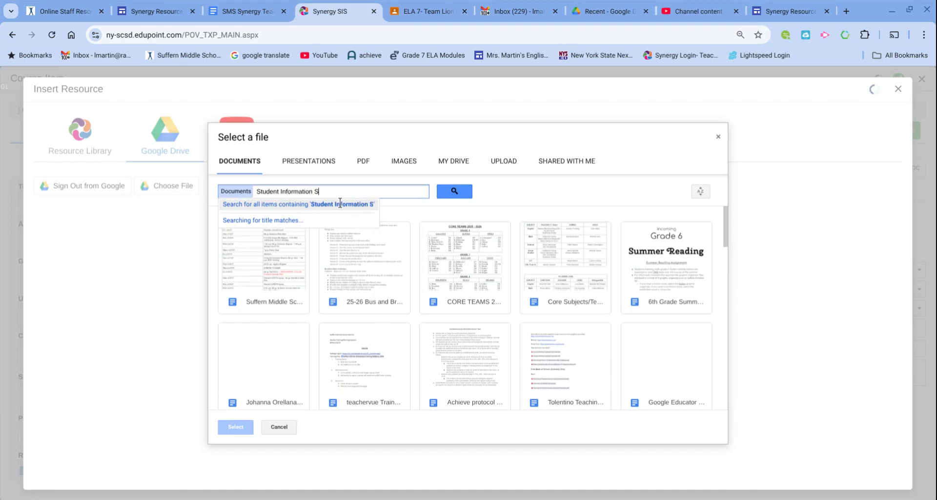
pyautogui.write('heet')
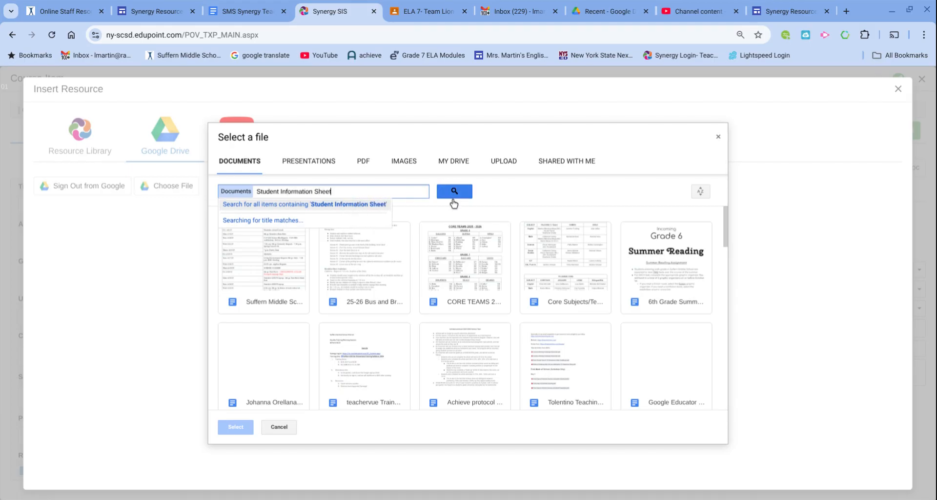
pyautogui.click(454, 192)
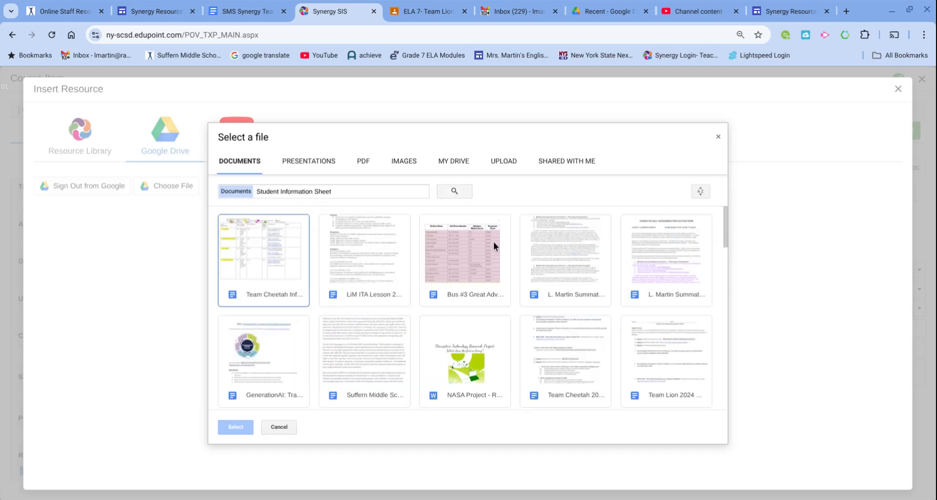
pyautogui.scroll(-4, 494, 242)
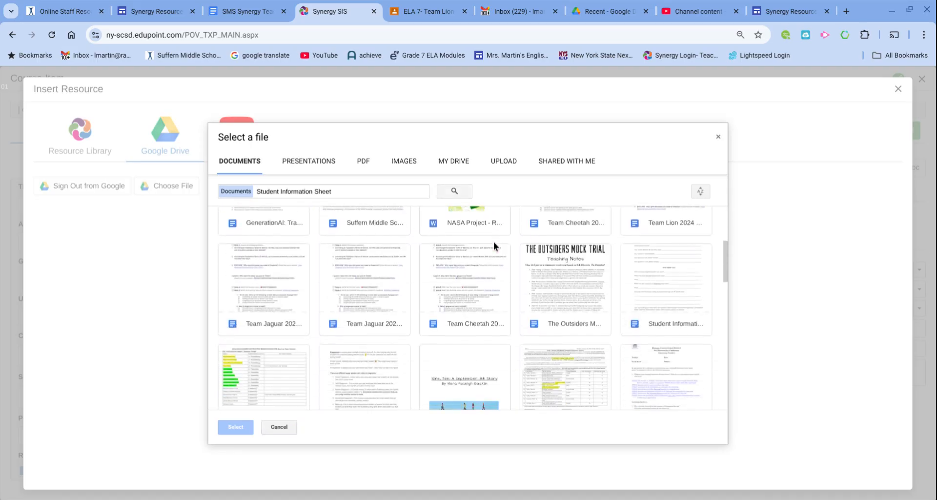
pyautogui.scroll(-3, 493, 242)
pyautogui.scroll(2, 493, 241)
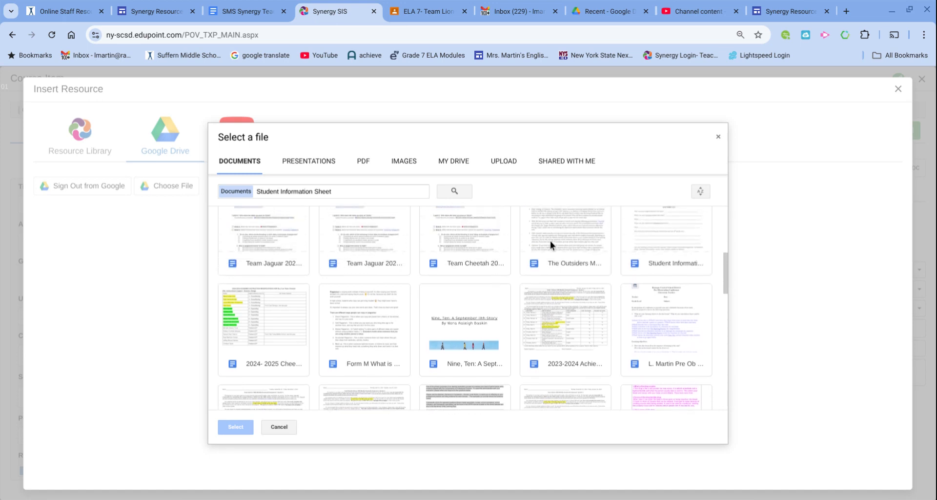
pyautogui.click(666, 251)
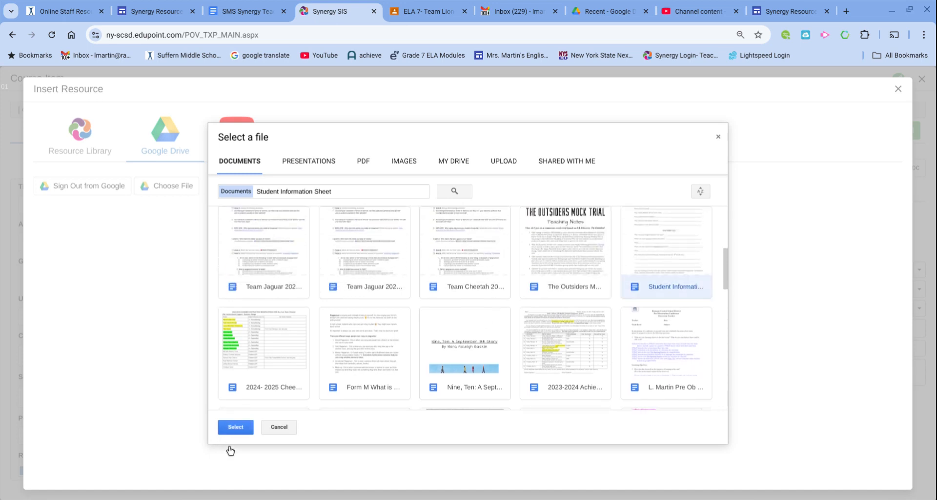
# Confirm the Drive document, preview it in Google Docs, then return to Resource Detail.
pyautogui.click(235, 426)
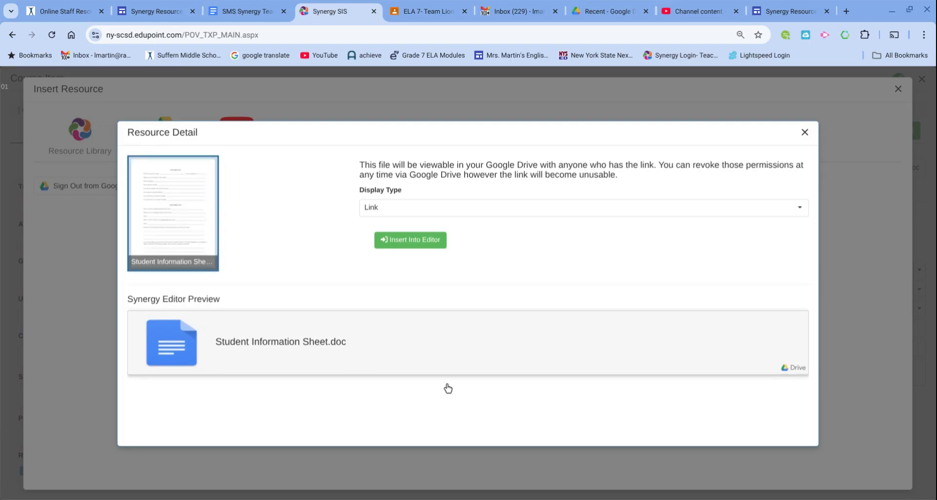
pyautogui.click(656, 375)
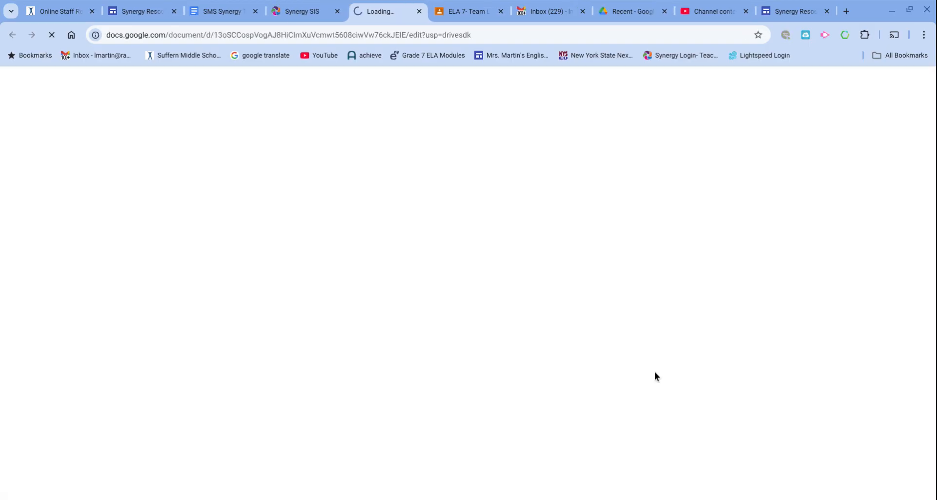
pyautogui.scroll(-20, 548, 265)
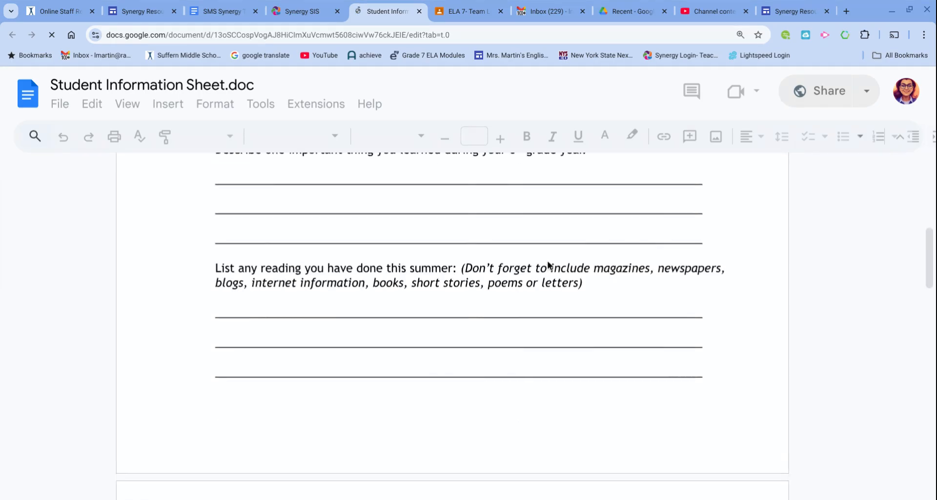
pyautogui.click(289, 13)
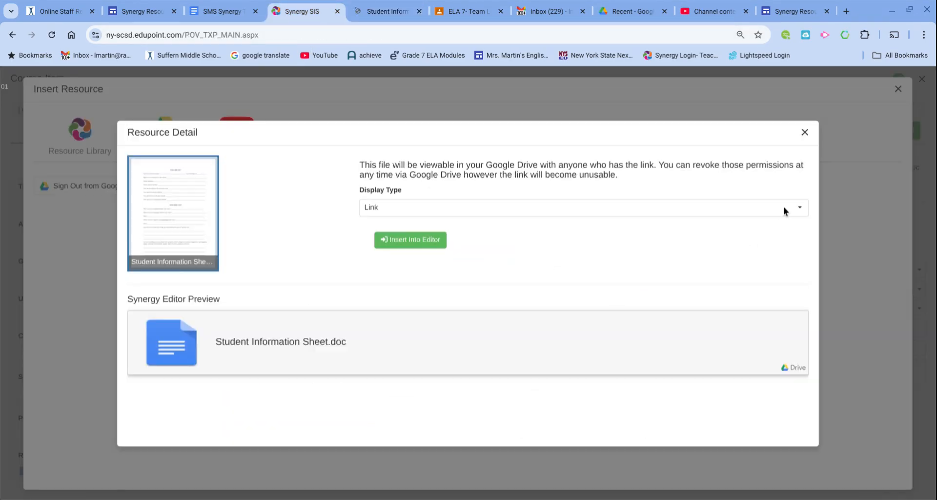
# Insert the Student Information Sheet.doc card into the student content, then delete the card.
pyautogui.click(430, 244)
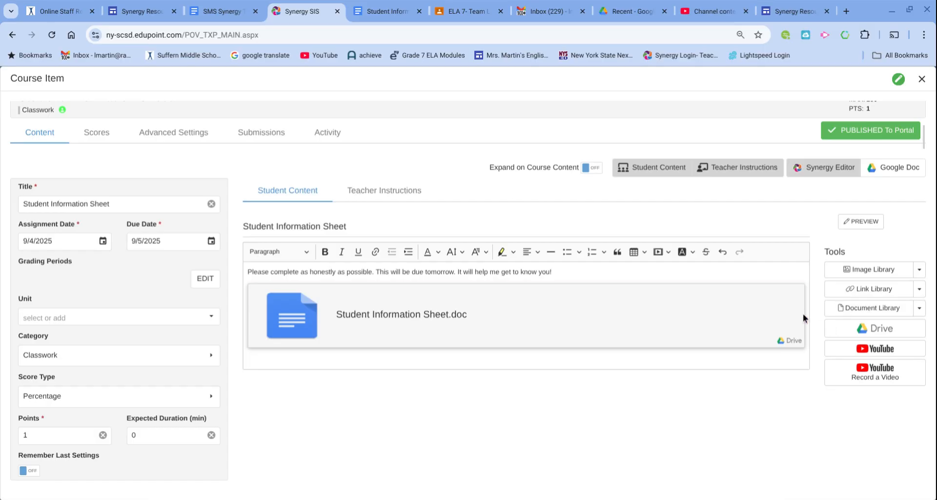
pyautogui.click(781, 329)
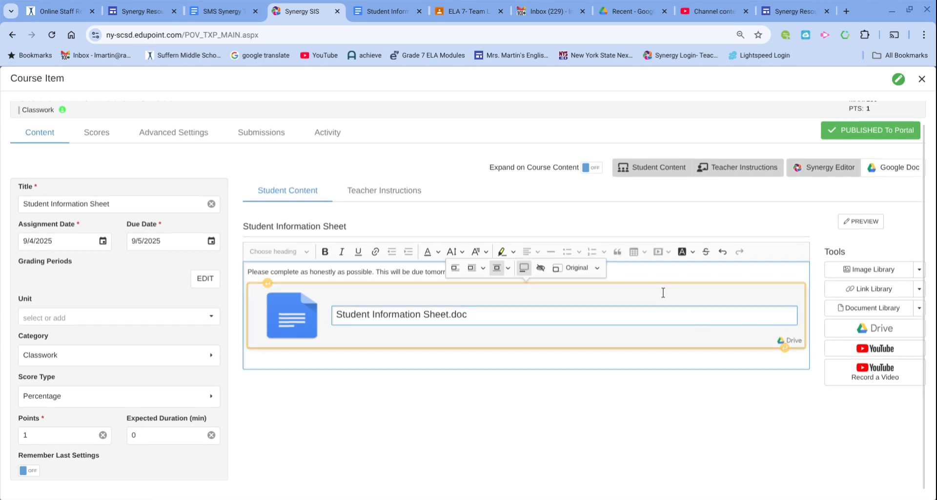
pyautogui.click(596, 269)
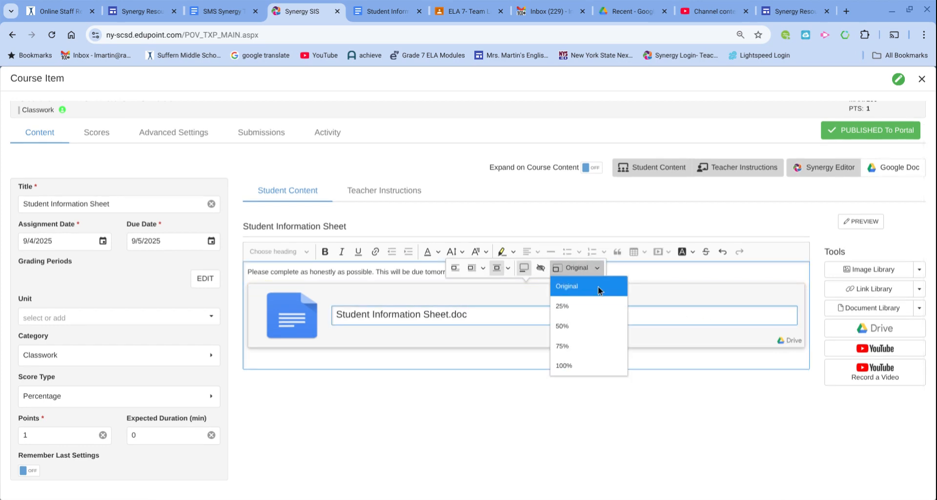
pyautogui.click(701, 319)
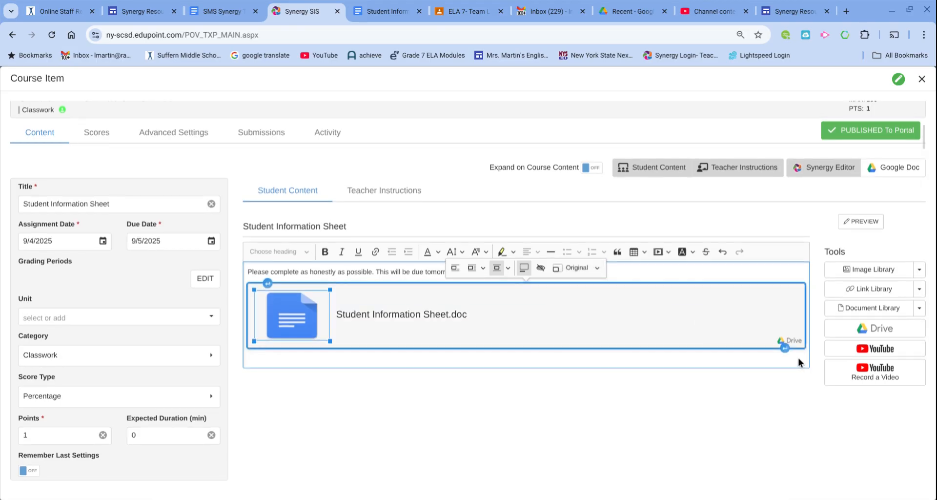
pyautogui.press('Delete')
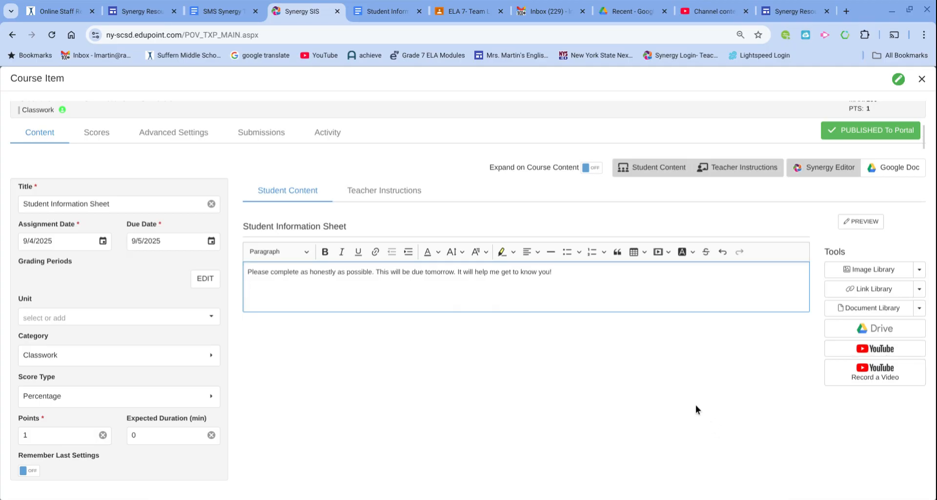
# Save the unsaved assignment change and close it back to the grade book.
pyautogui.scroll(1, 681, 426)
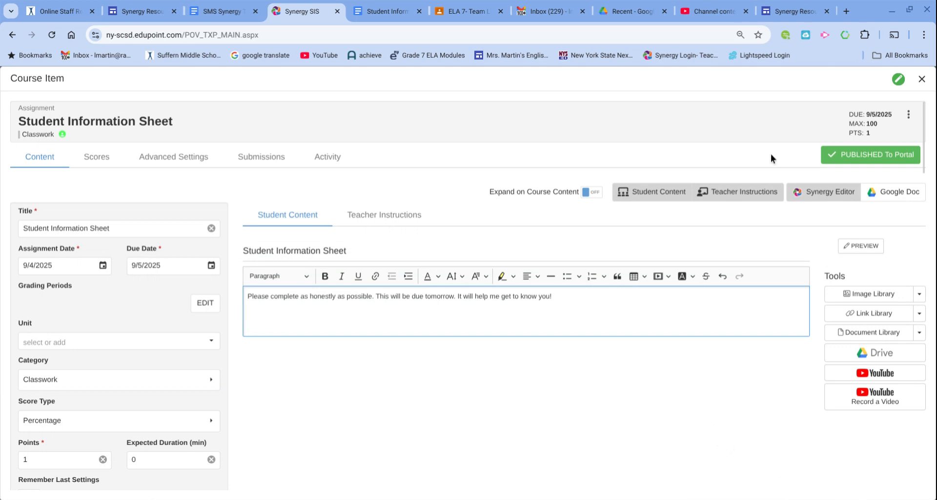
pyautogui.click(908, 114)
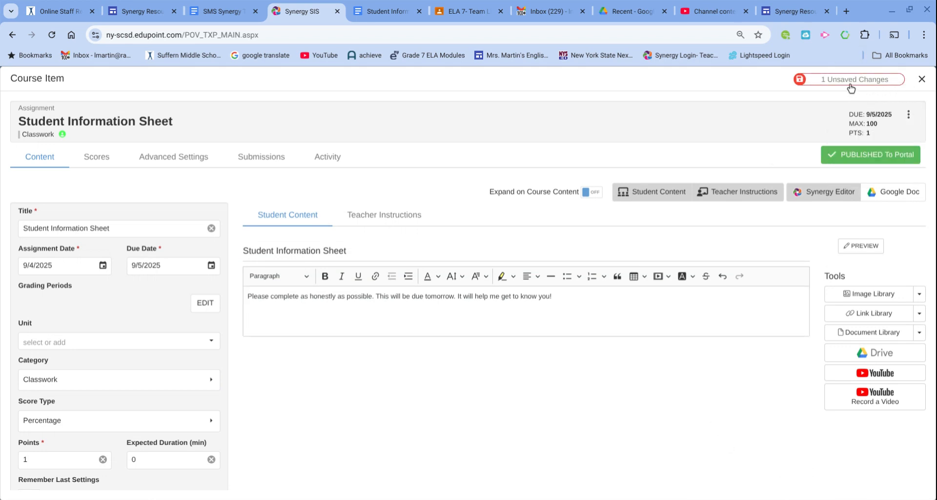
pyautogui.click(850, 82)
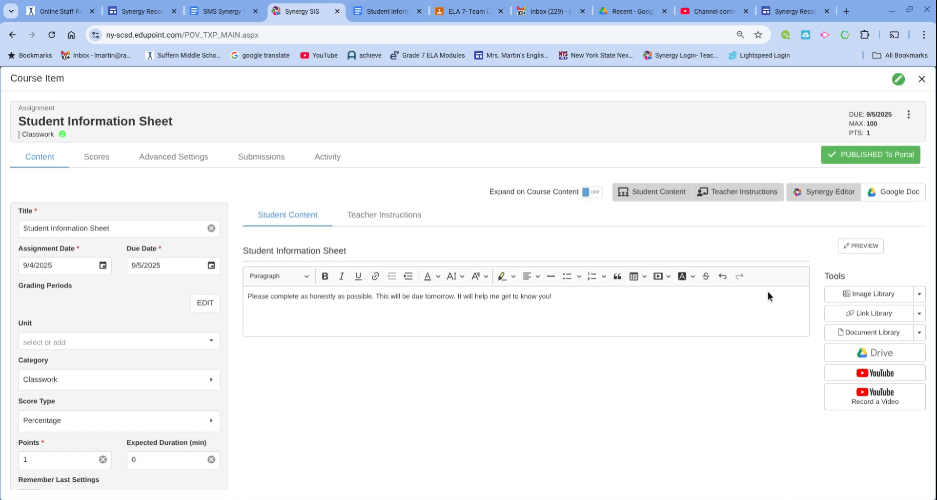
pyautogui.scroll(-1, 768, 333)
pyautogui.scroll(1, 768, 332)
pyautogui.click(906, 115)
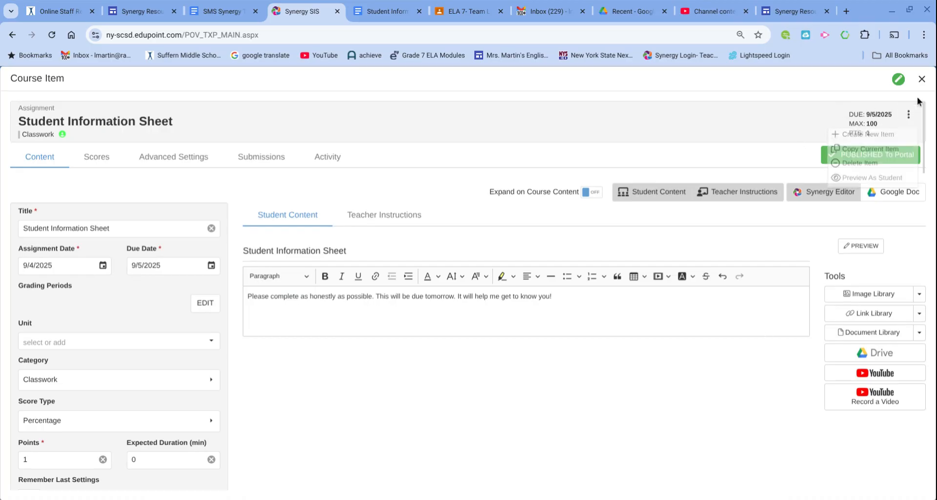
pyautogui.click(921, 80)
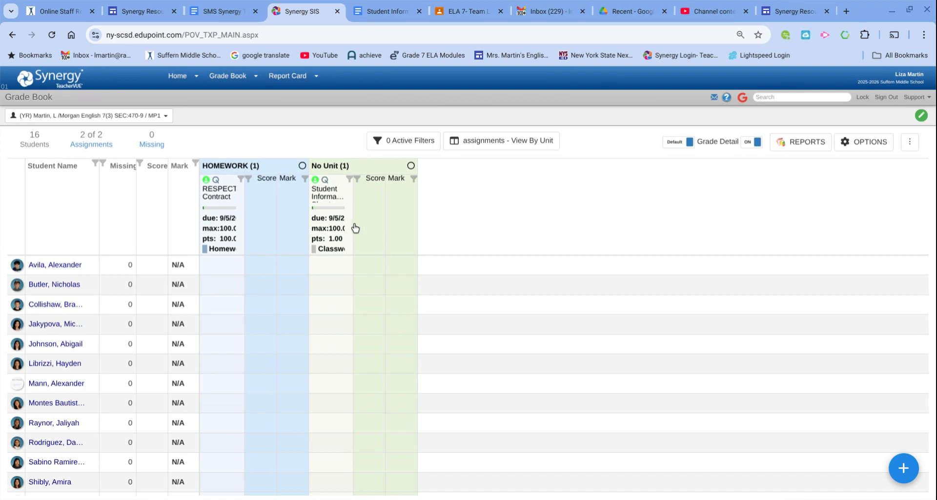
# Reopen and close the Student Information Sheet details, then show the add-item choices.
pyautogui.click(327, 202)
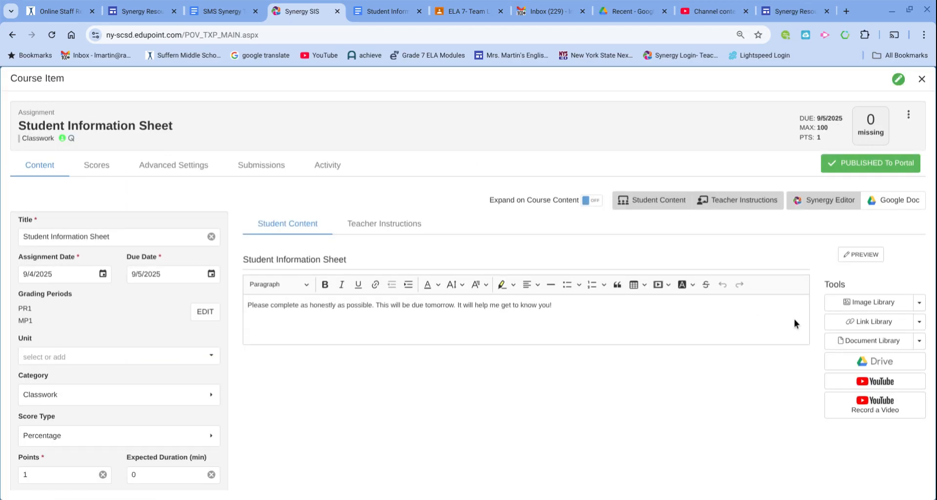
pyautogui.scroll(-1, 795, 318)
pyautogui.scroll(1, 794, 319)
pyautogui.click(921, 78)
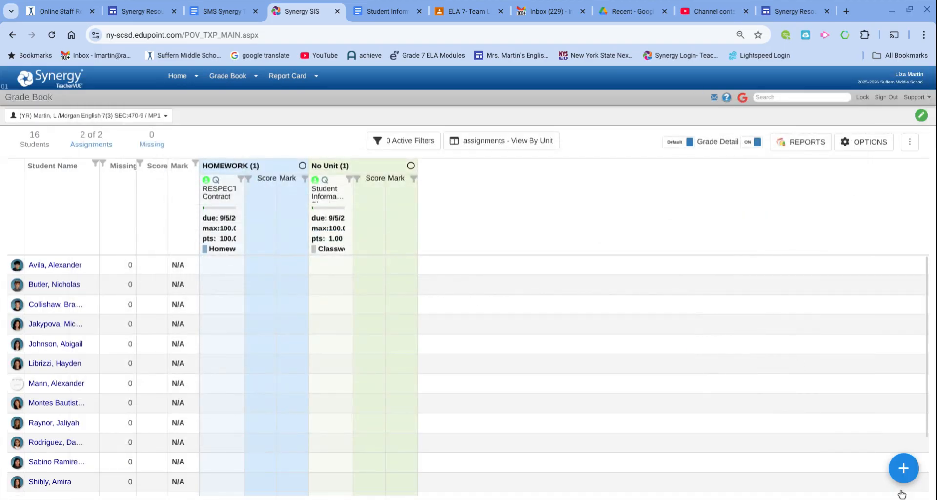
pyautogui.click(902, 474)
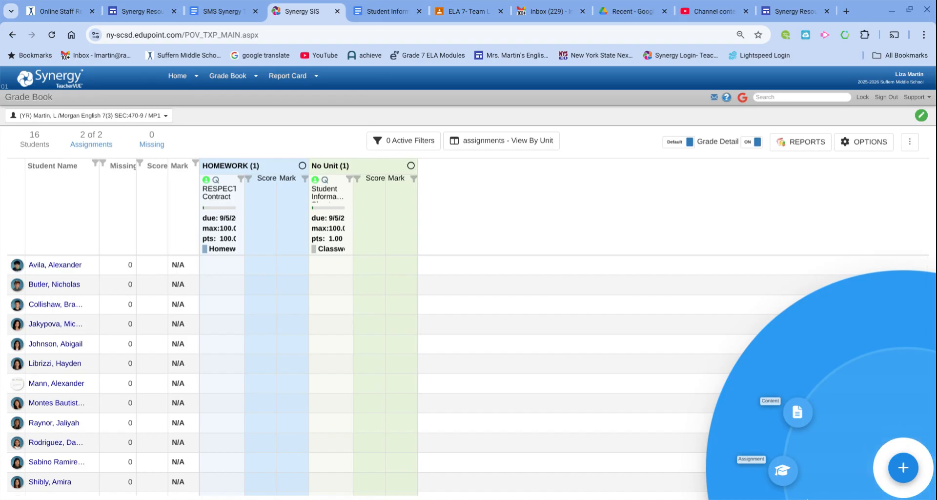
# Create a new assignment named 'Student Info Sheet'.
pyautogui.click(783, 466)
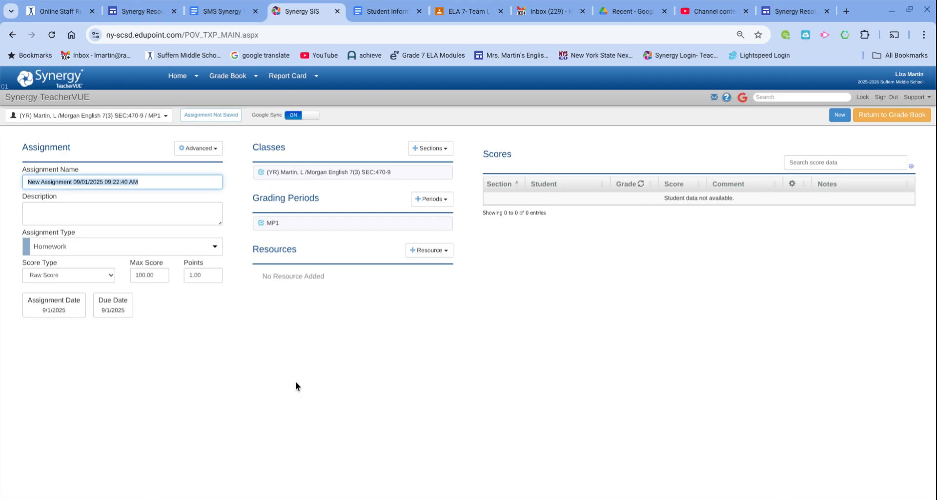
pyautogui.write('Studne')
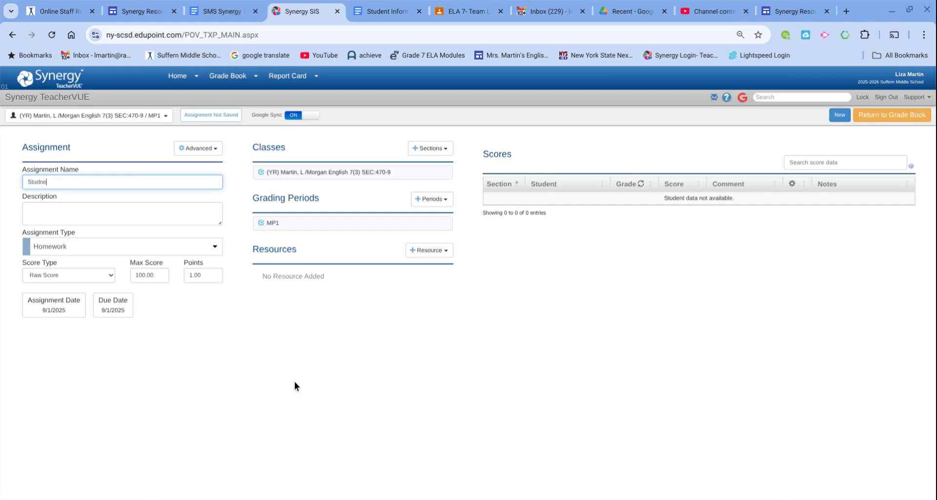
pyautogui.press('BackSpace')
pyautogui.press('BackSpace')
pyautogui.write('ent Info Sheet')
pyautogui.press('Return')
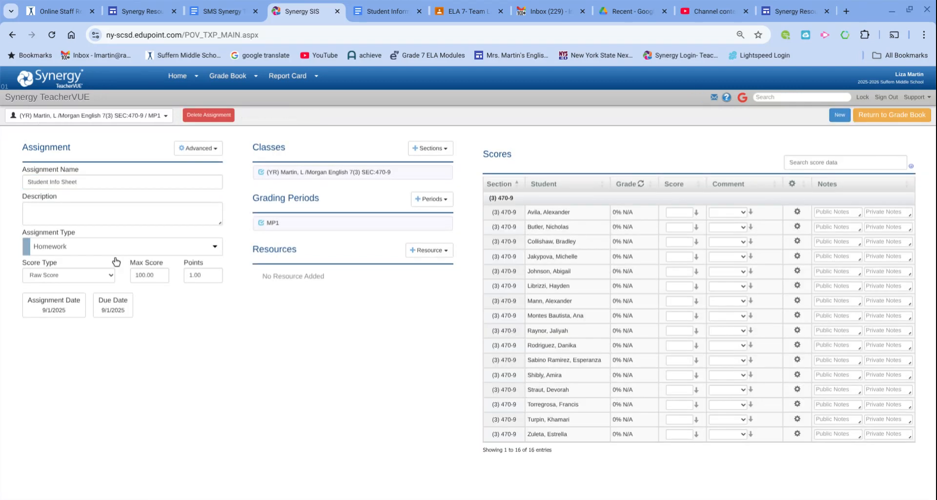
# Make it a Classwork item scored by Percentage, assigned 9/4/2025 and due 9/5/2025.
pyautogui.click(114, 256)
pyautogui.click(111, 308)
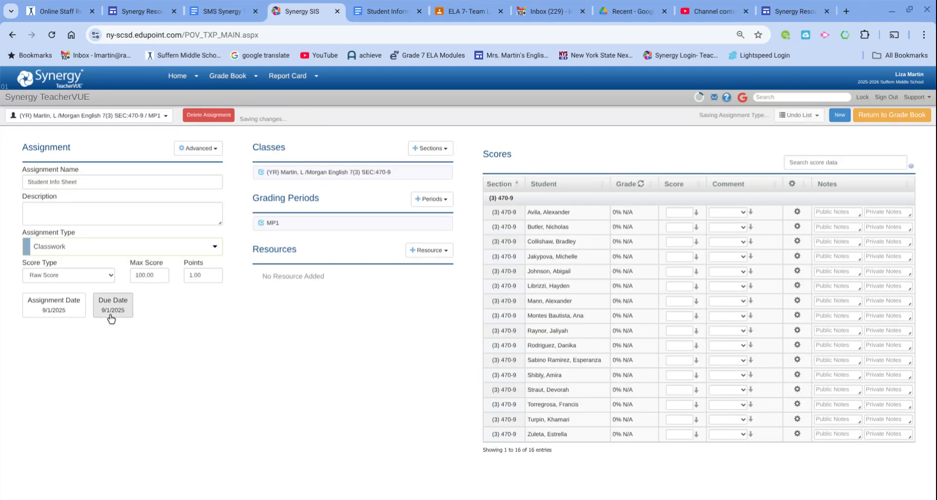
pyautogui.click(110, 281)
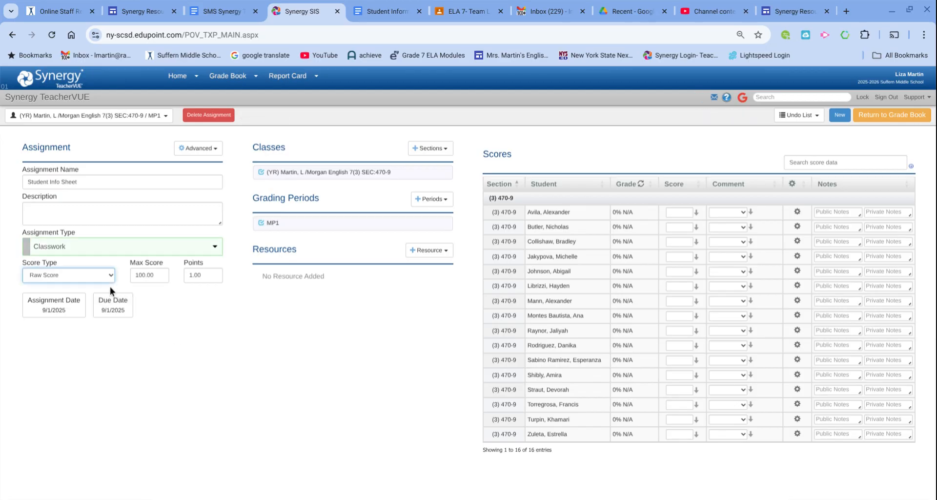
pyautogui.click(107, 292)
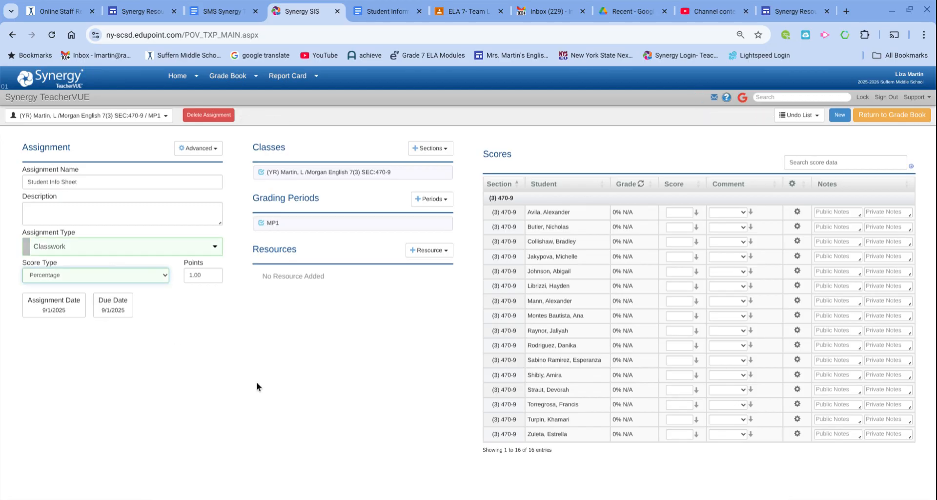
pyautogui.click(123, 320)
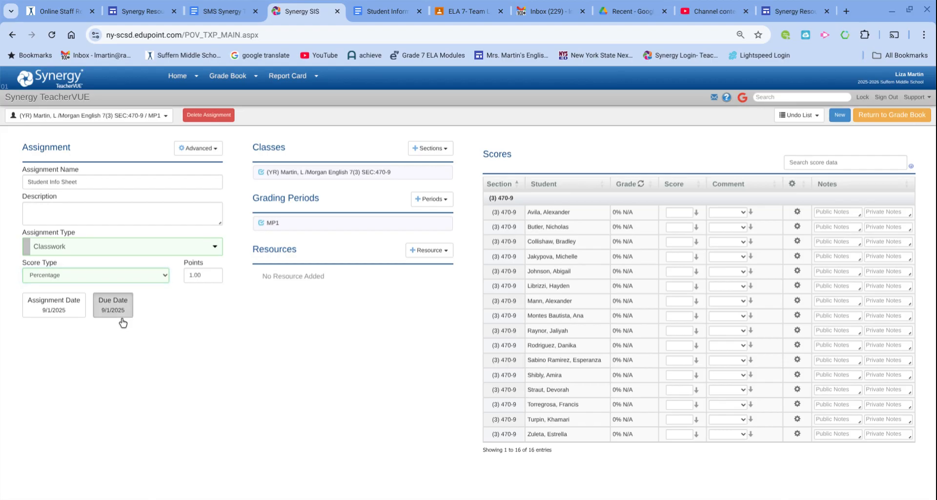
pyautogui.click(175, 357)
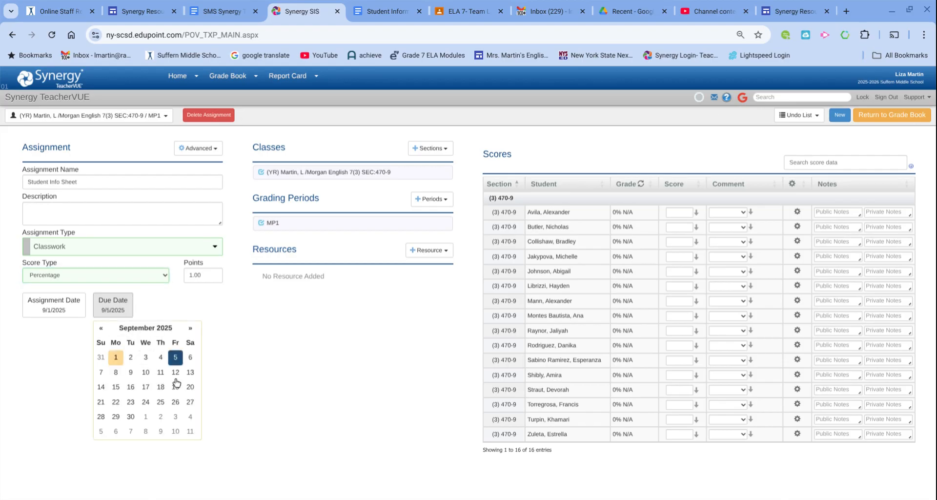
pyautogui.click(45, 314)
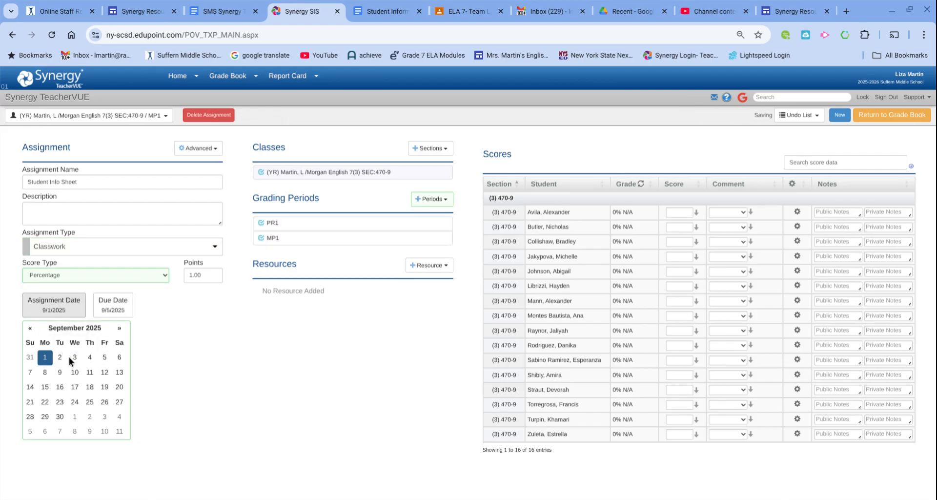
pyautogui.click(89, 357)
pyautogui.click(212, 390)
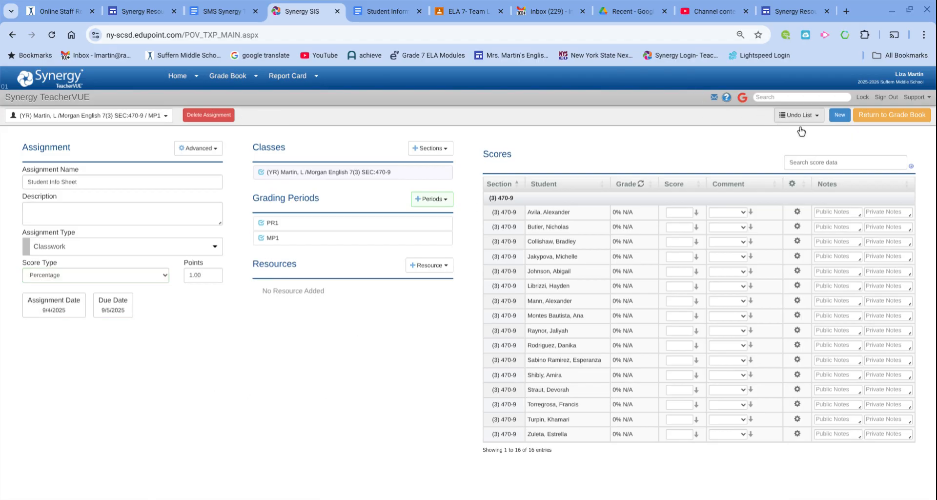
pyautogui.click(877, 123)
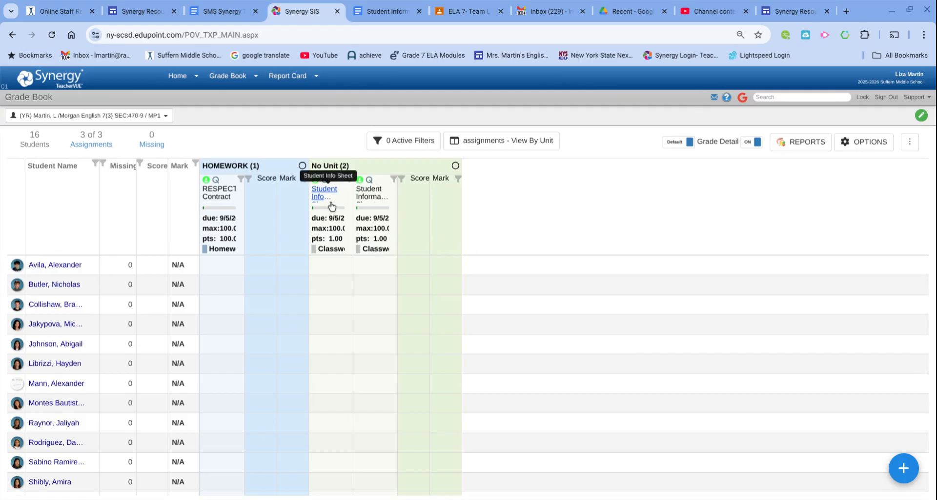
# Delete the Student Info Sheet assignment from its actions menu and confirm the deletion.
pyautogui.click(331, 206)
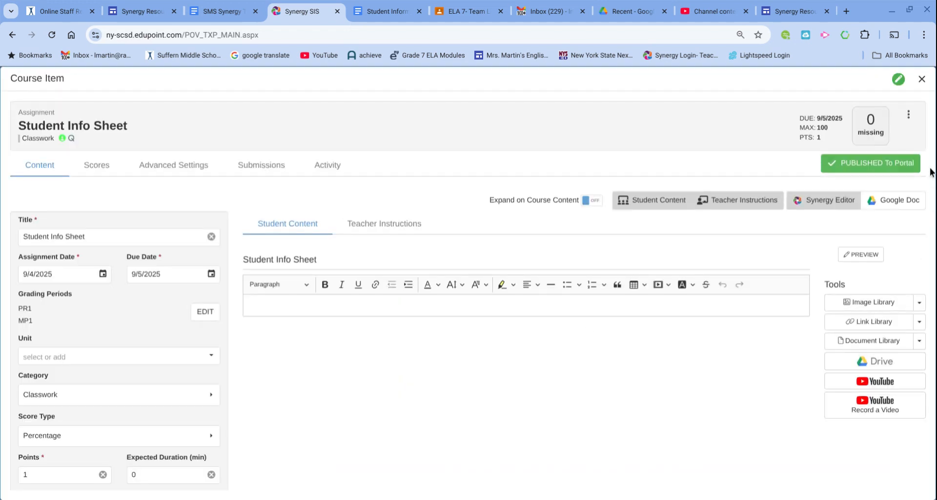
pyautogui.click(909, 116)
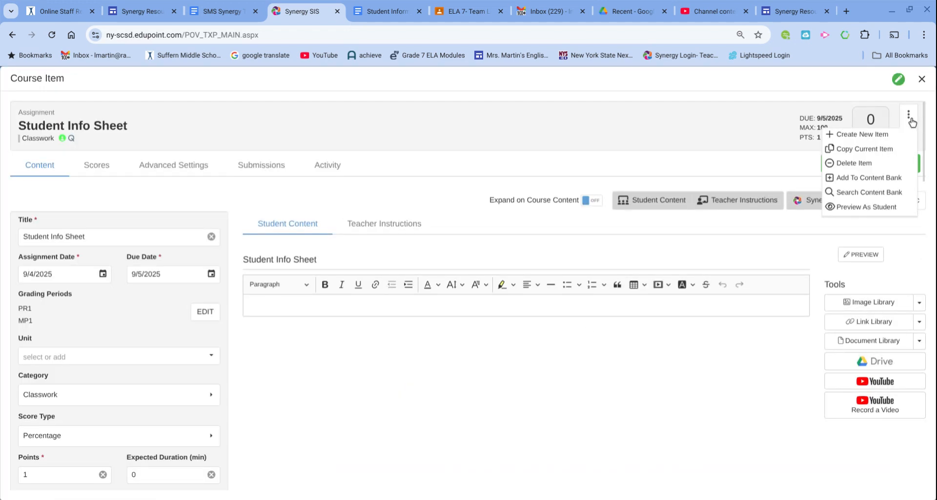
pyautogui.click(882, 164)
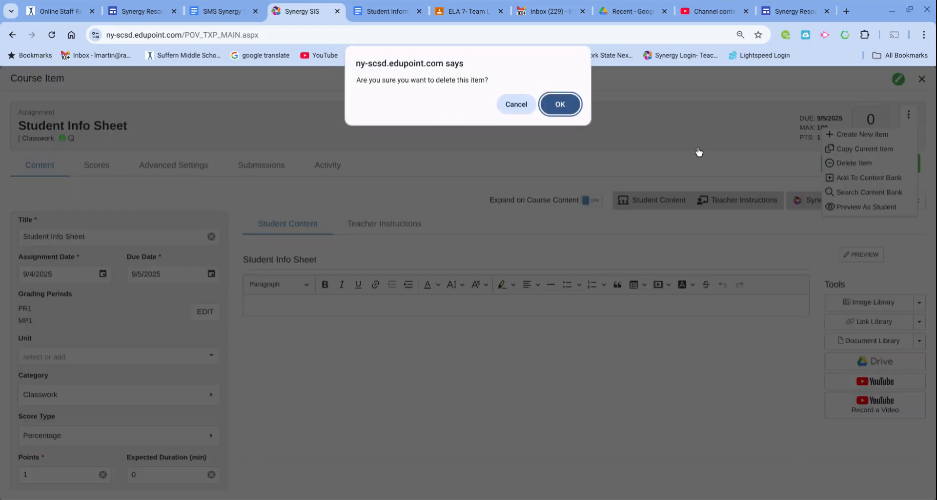
pyautogui.click(560, 104)
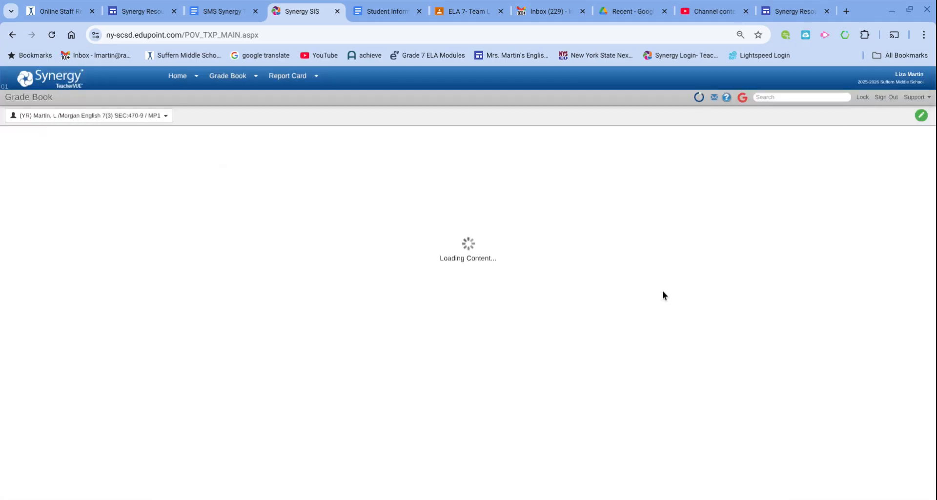